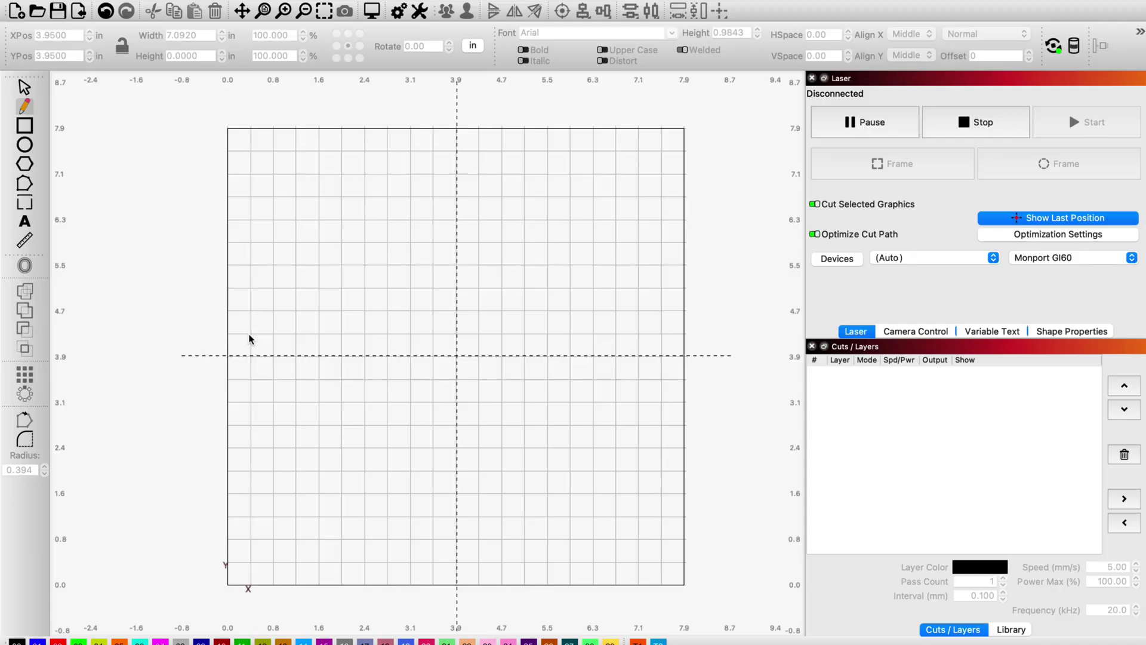
- Draw a straight line across the canvas, then enable Reverse Rotary Direction in Rotary Setup
{"action": "left_click", "coordinate": [249, 335]}
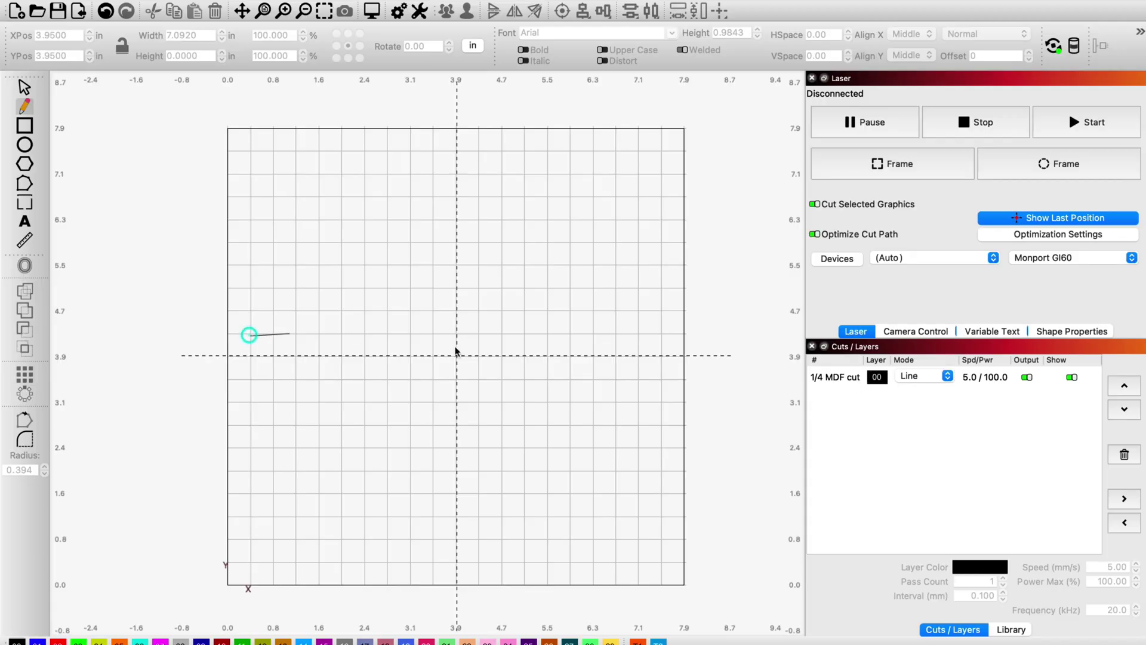
{"action": "left_click", "coordinate": [659, 337]}
{"action": "key", "text": "Escape"}
{"action": "key", "text": "p"}
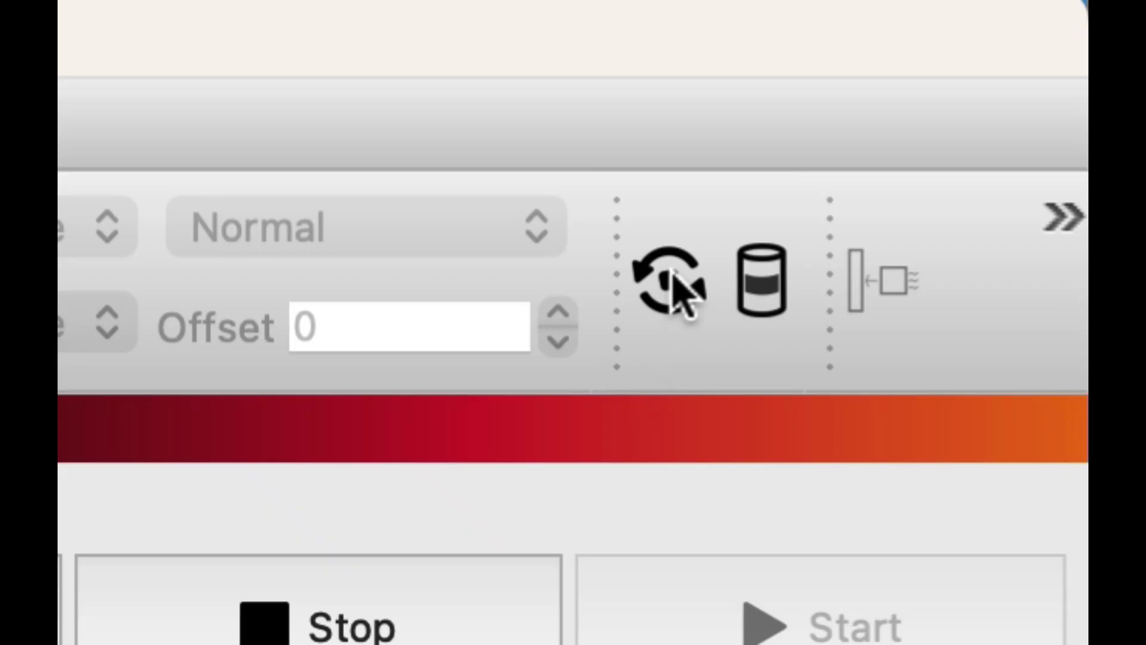
{"action": "left_click", "coordinate": [674, 272]}
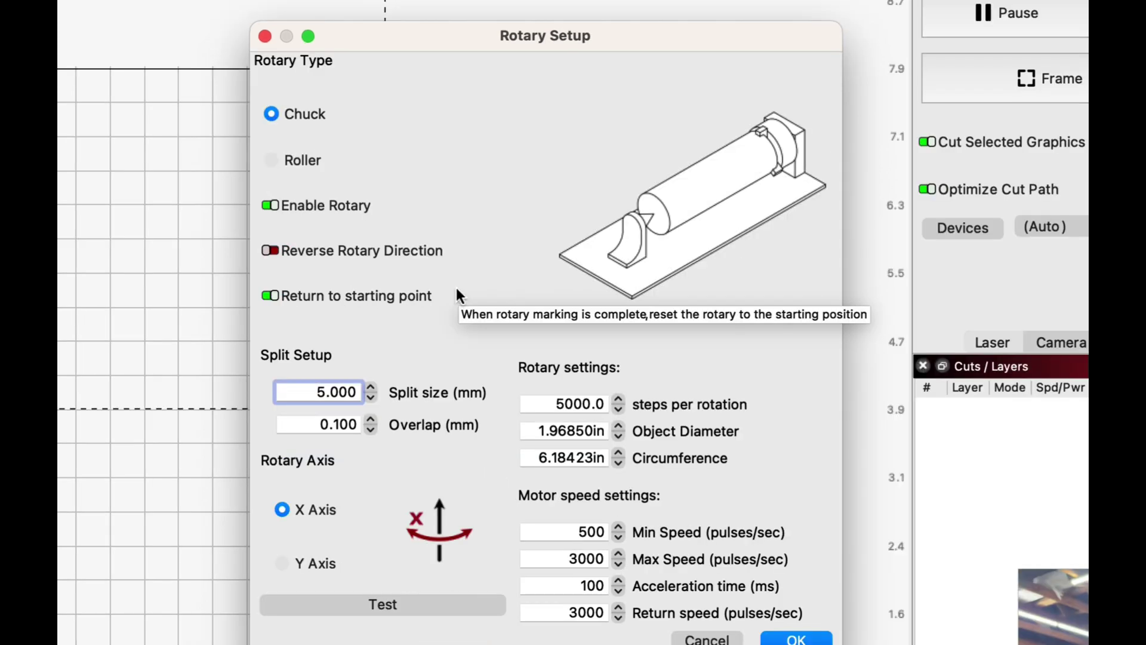
{"action": "left_click", "coordinate": [271, 251]}
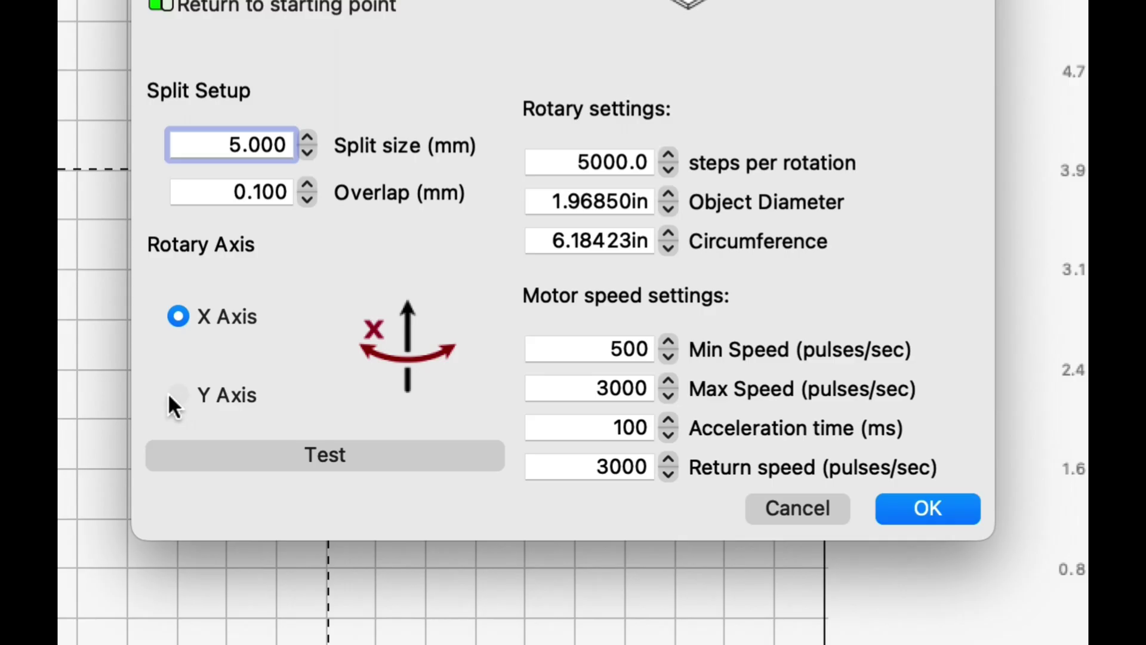
- Set the rotary axis to Y Axis, briefly trying X before settling on Y
{"action": "left_click", "coordinate": [422, 456]}
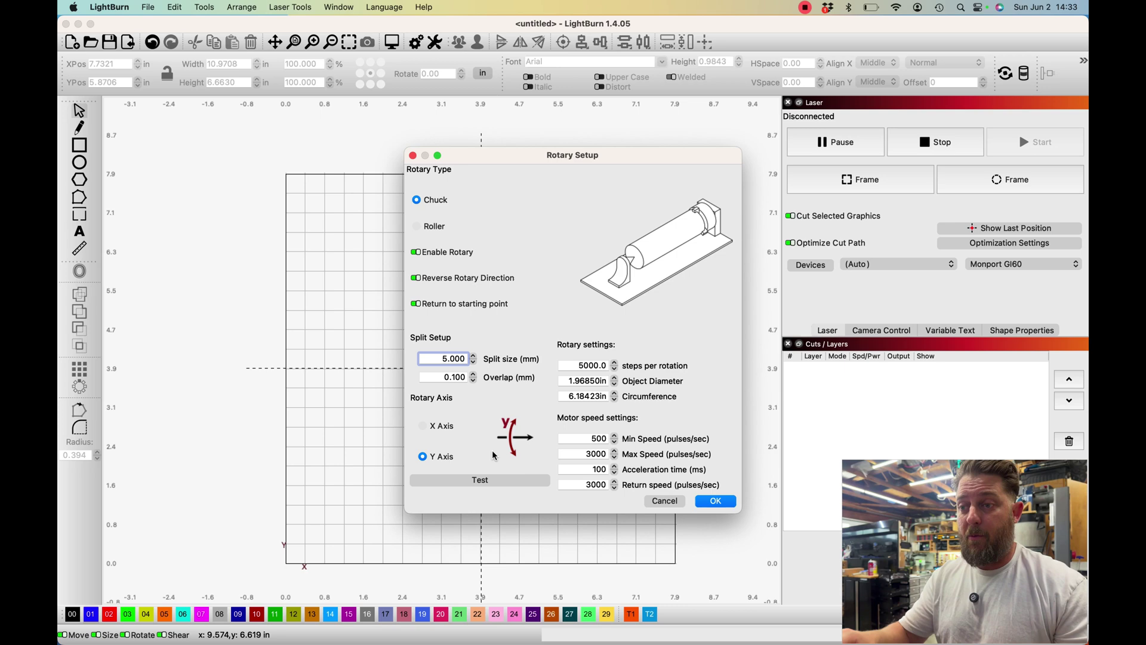
{"action": "left_click", "coordinate": [424, 426]}
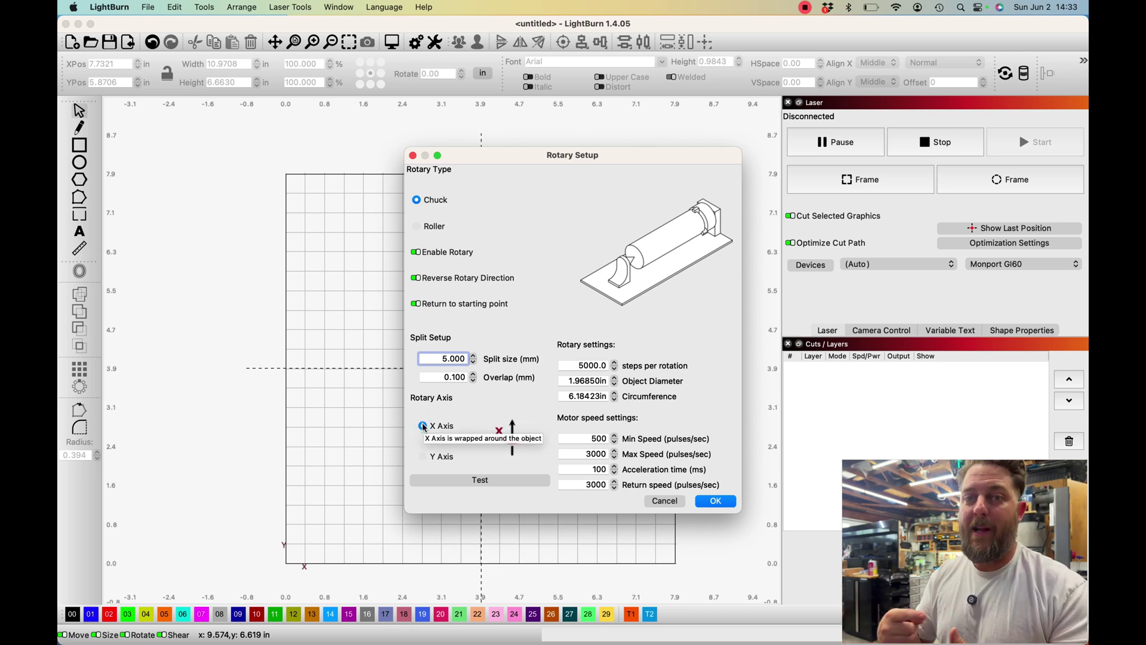
{"action": "left_click", "coordinate": [424, 457]}
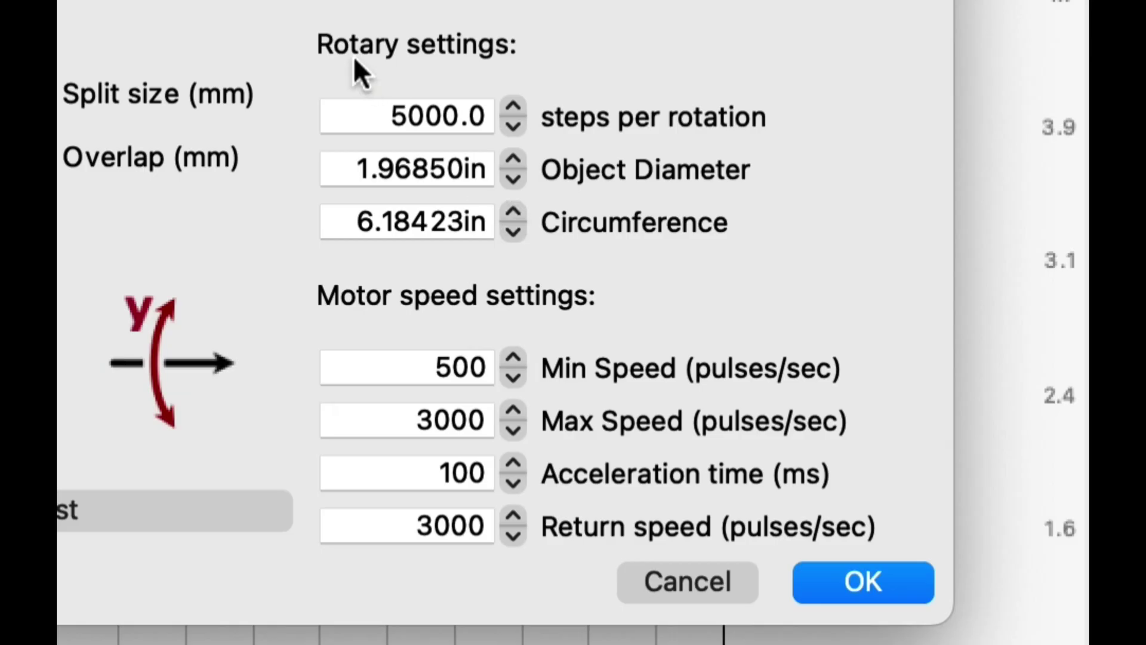
- Change steps per rotation from 5000 to 12800 and select the Object Diameter value
{"action": "double_click", "coordinate": [450, 115]}
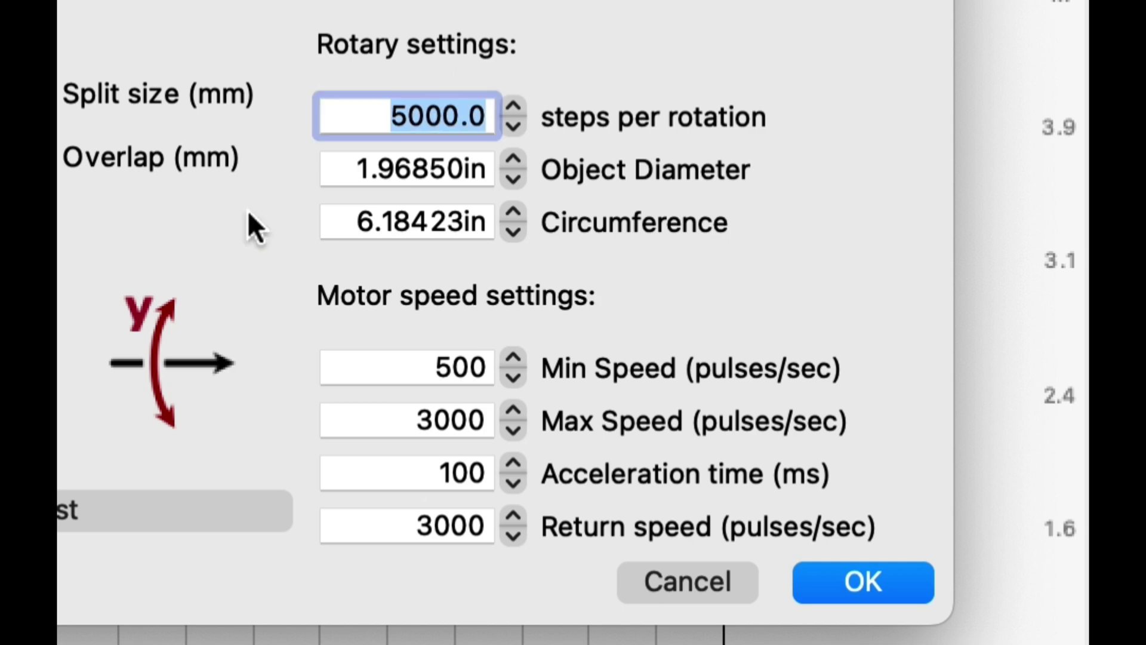
{"action": "type", "text": "12"}
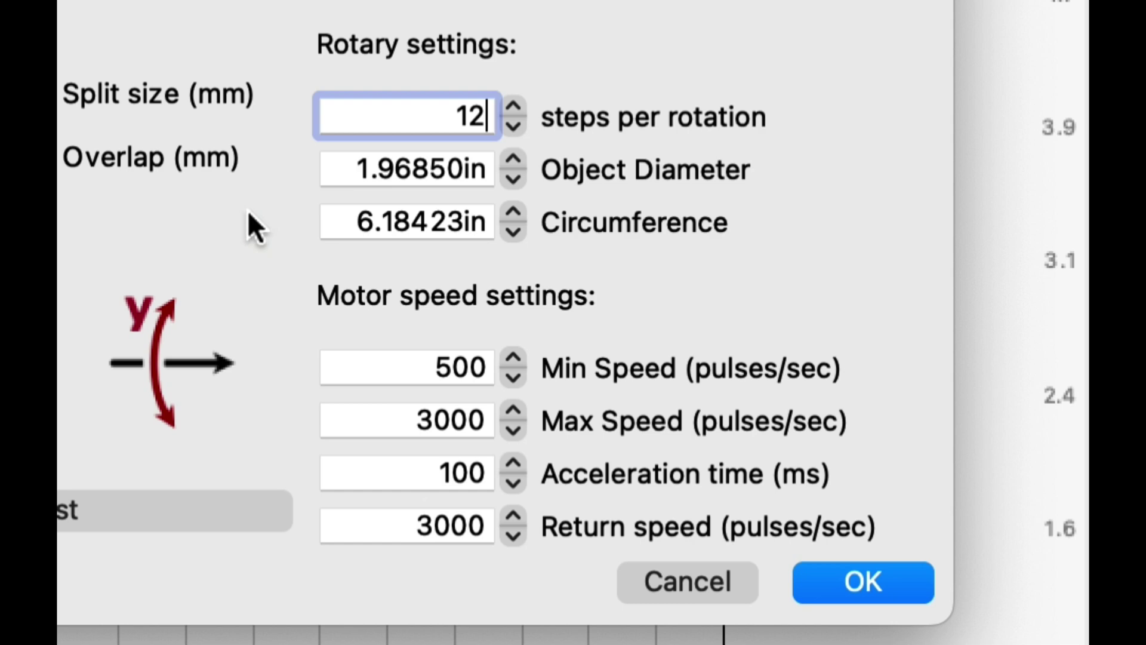
{"action": "type", "text": "800"}
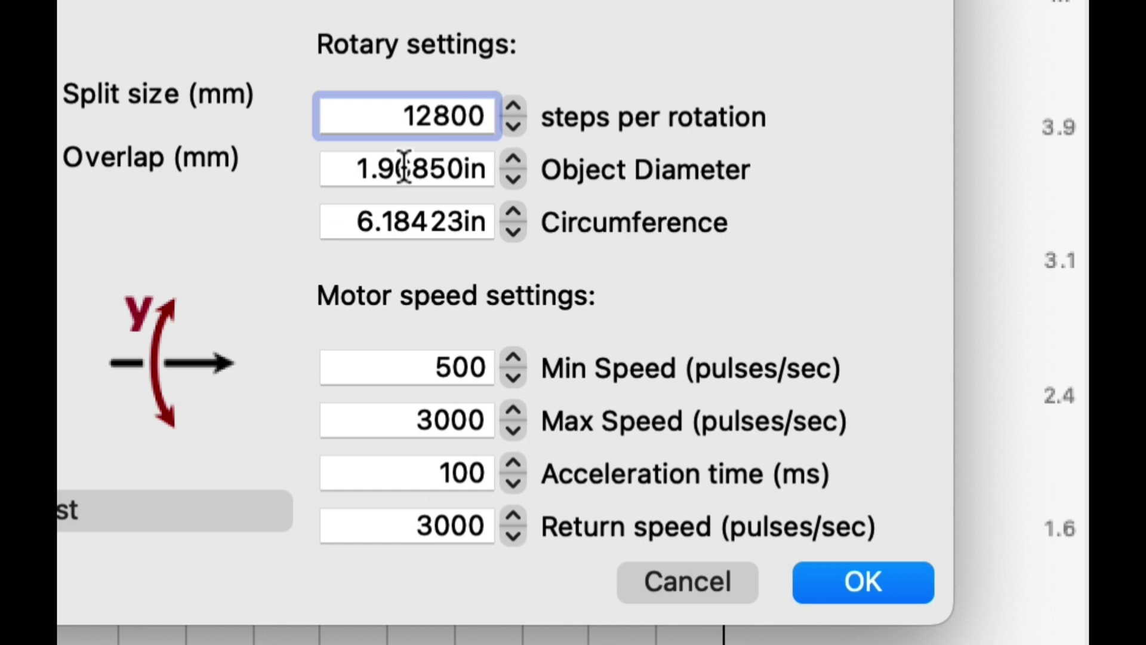
{"action": "left_click", "coordinate": [605, 78]}
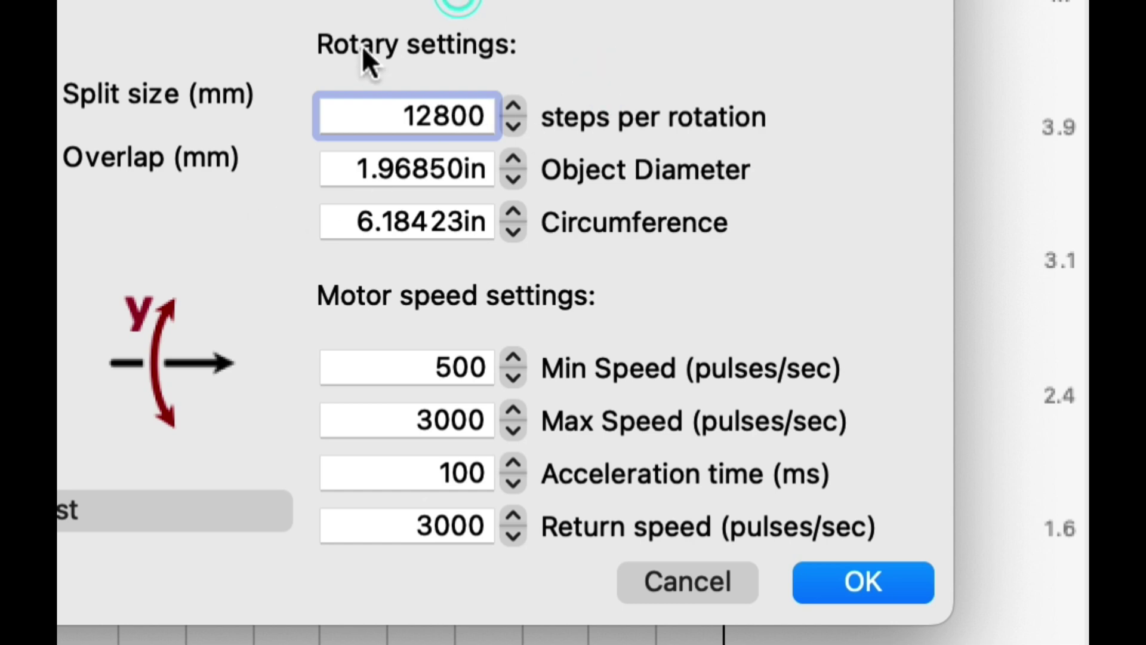
{"action": "left_click", "coordinate": [370, 169]}
{"action": "double_click", "coordinate": [358, 169]}
{"action": "left_click_drag", "start_coordinate": [406, 162], "coordinate": [332, 161]}
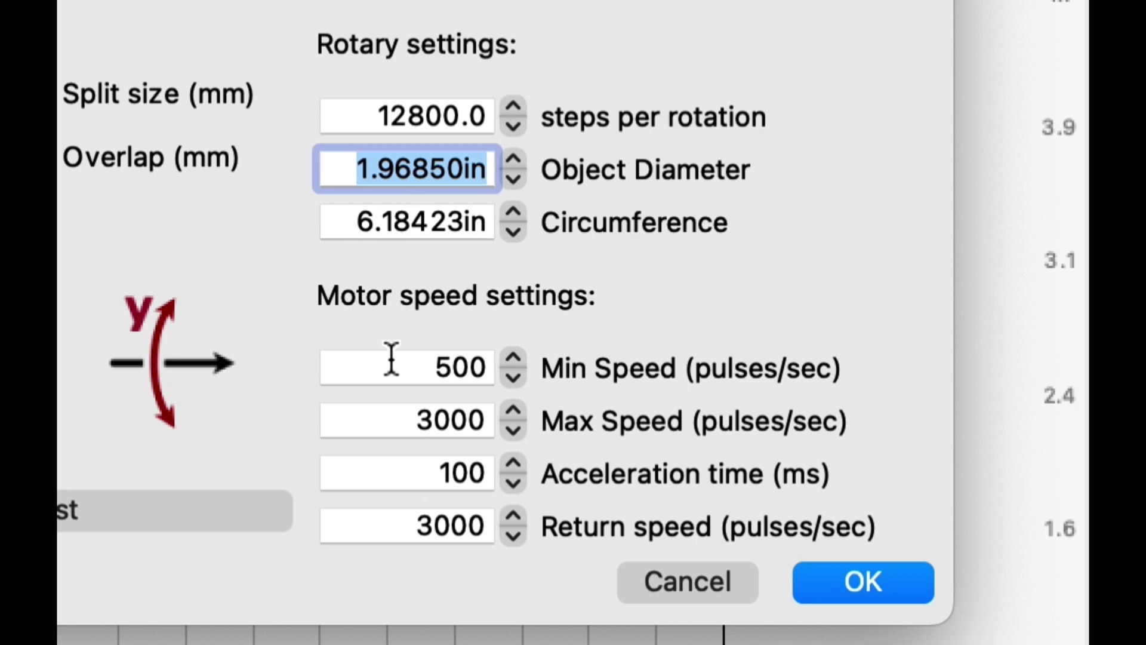
- Enter a 4 in object diameter, giving a 12.56637 in circumference
{"action": "type", "text": "4"}
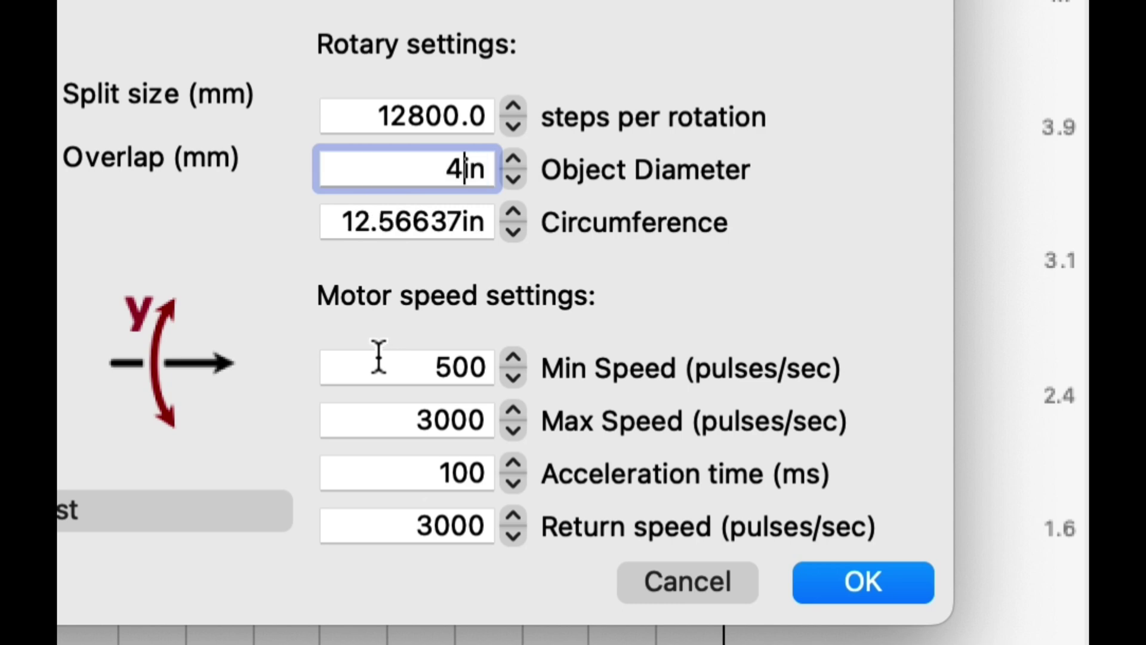
{"action": "key", "text": "Tab"}
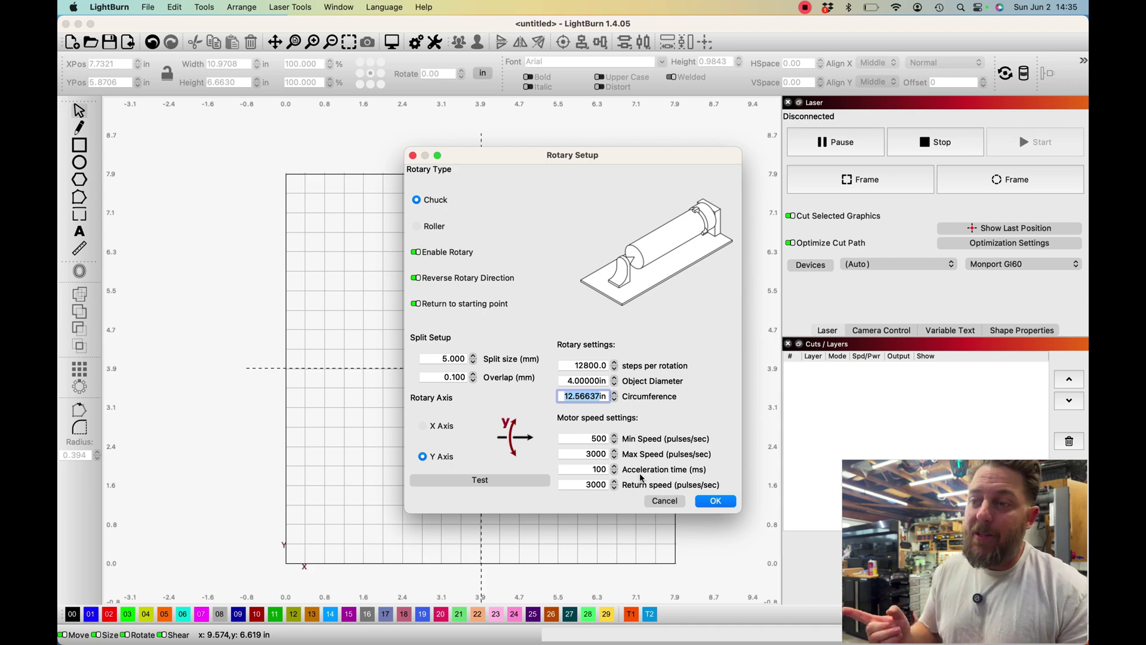
{"action": "left_click", "coordinate": [467, 361]}
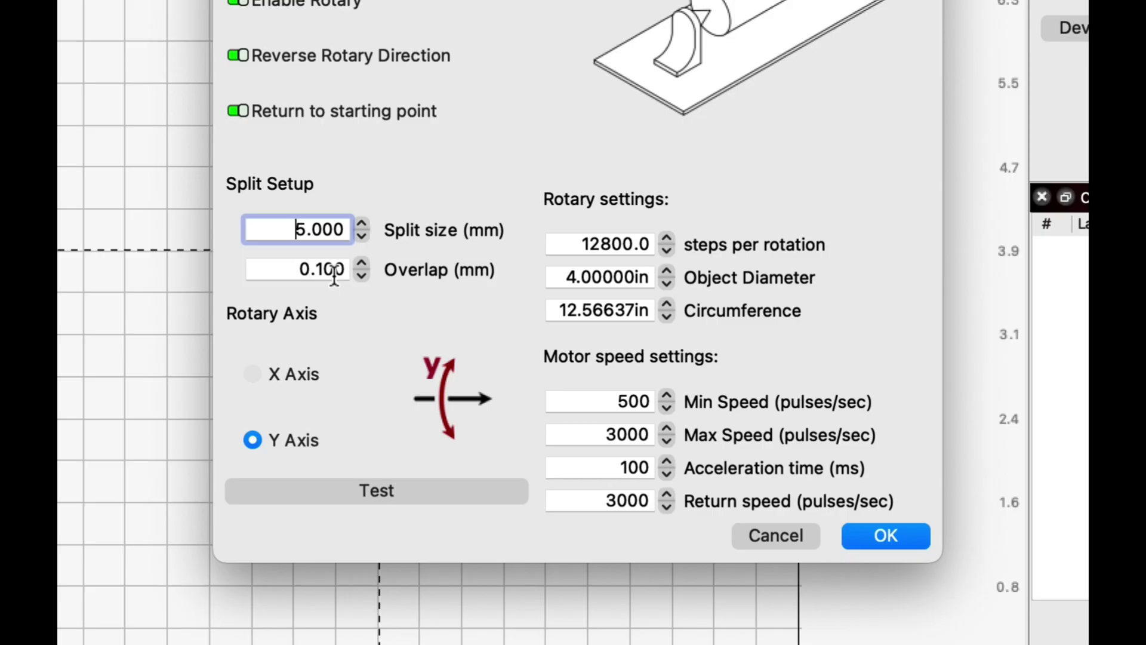
- Replace the split size with 0.025 mm
{"action": "left_click_drag", "start_coordinate": [296, 229], "coordinate": [335, 227]}
{"action": "key", "text": "End"}
{"action": "key", "text": "BackSpace"}
{"action": "key", "text": "BackSpace"}
{"action": "key", "text": "BackSpace"}
{"action": "key", "text": "BackSpace"}
{"action": "key", "text": "BackSpace"}
{"action": "type", "text": ".025"}
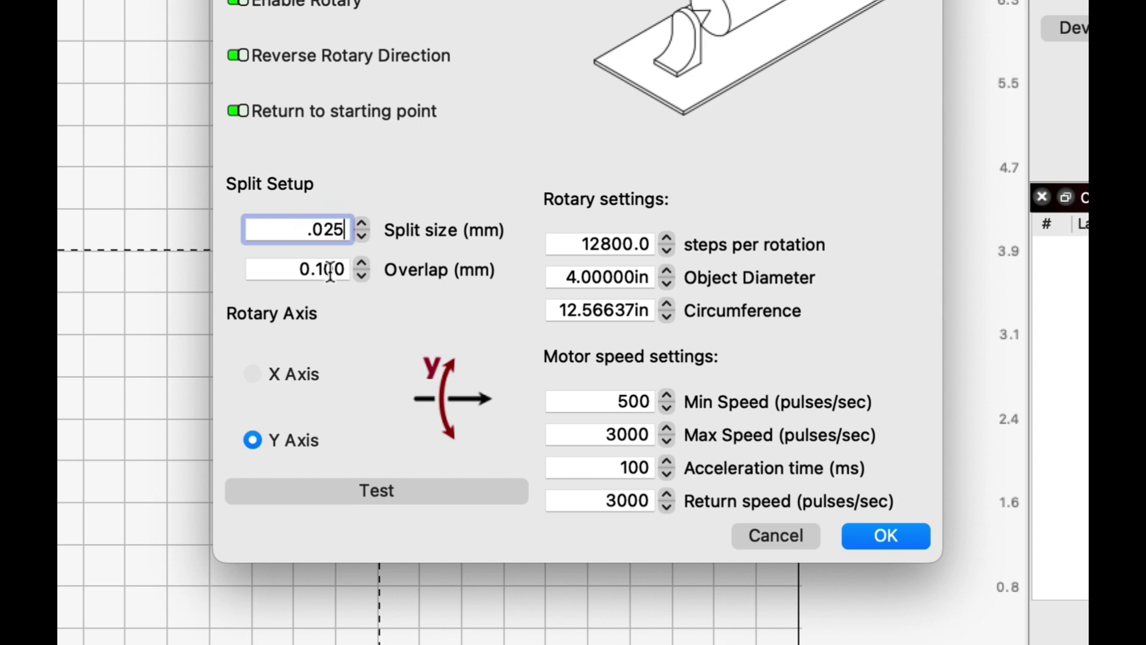
- Set the overlap to 0.000 mm
{"action": "left_click", "coordinate": [330, 270]}
{"action": "key", "text": "shift+Home"}
{"action": "left_click", "coordinate": [330, 270]}
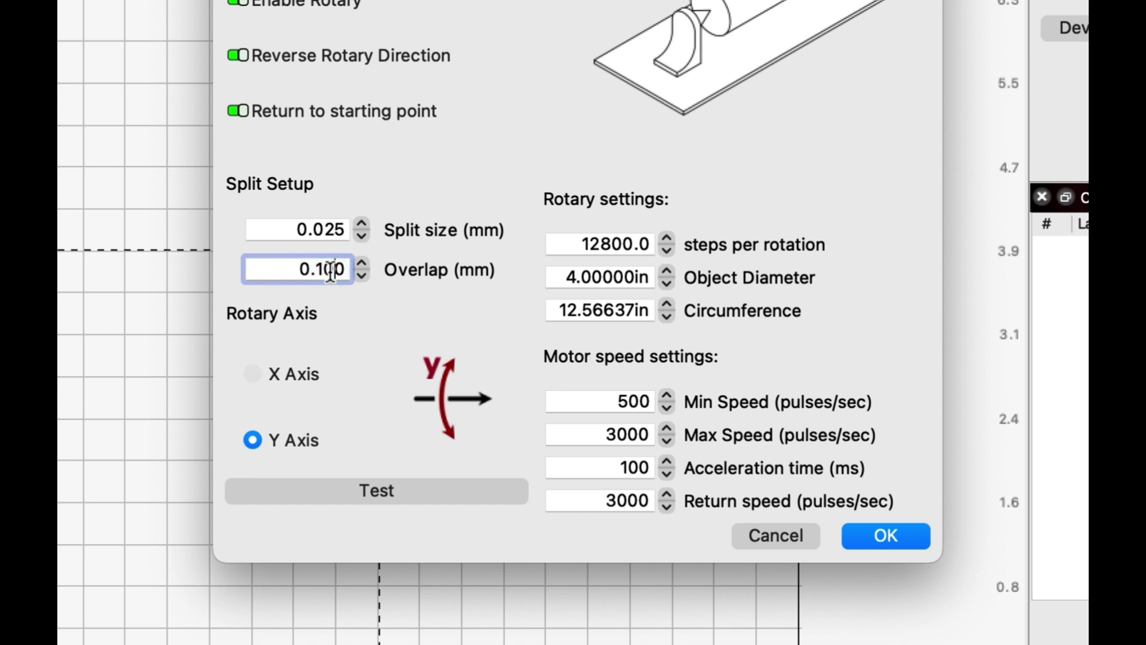
{"action": "key", "text": "BackSpace"}
{"action": "key", "text": "BackSpace"}
{"action": "key", "text": "BackSpace"}
{"action": "key", "text": "BackSpace"}
{"action": "key", "text": "BackSpace"}
{"action": "type", "text": "0."}
{"action": "key", "text": "Tab"}
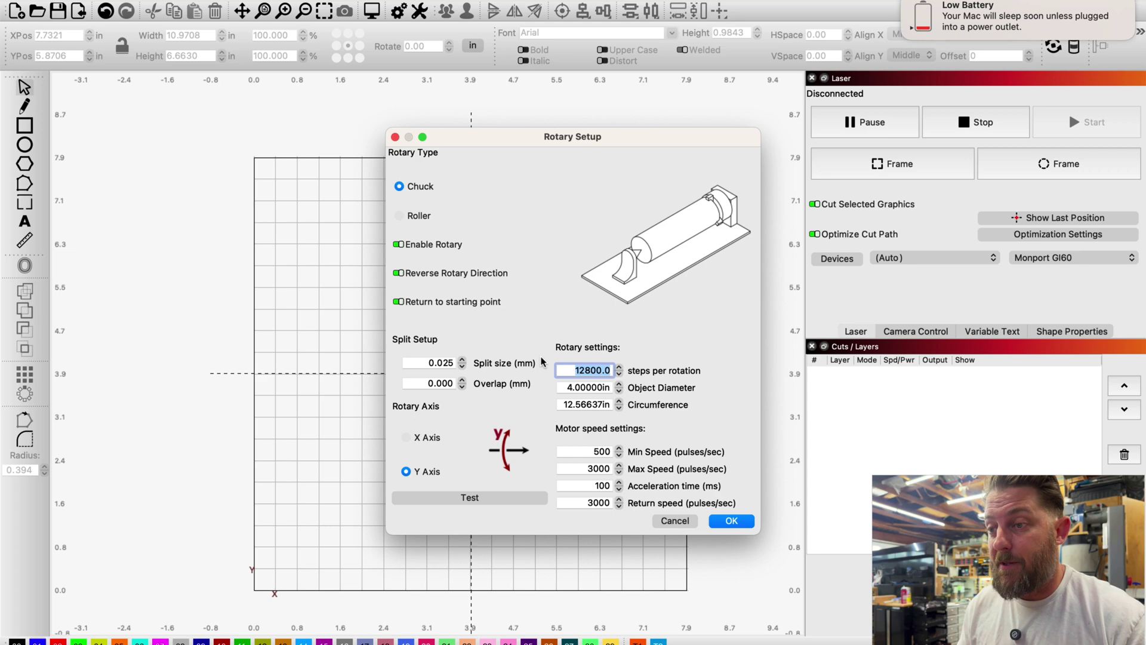
{"action": "key", "text": "Tab"}
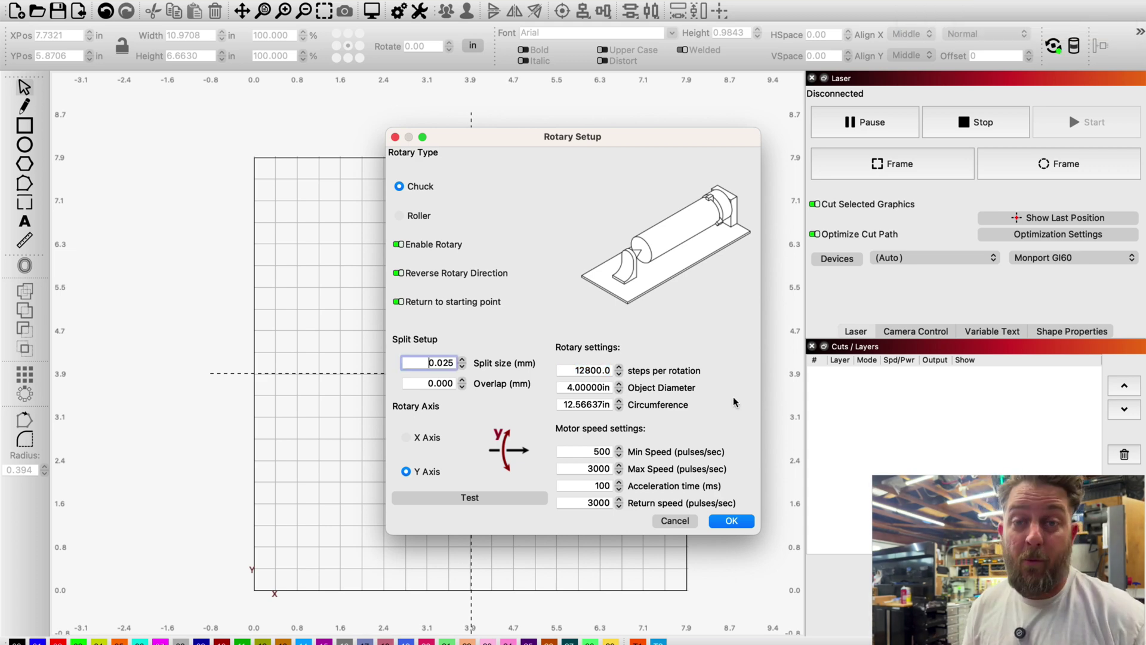